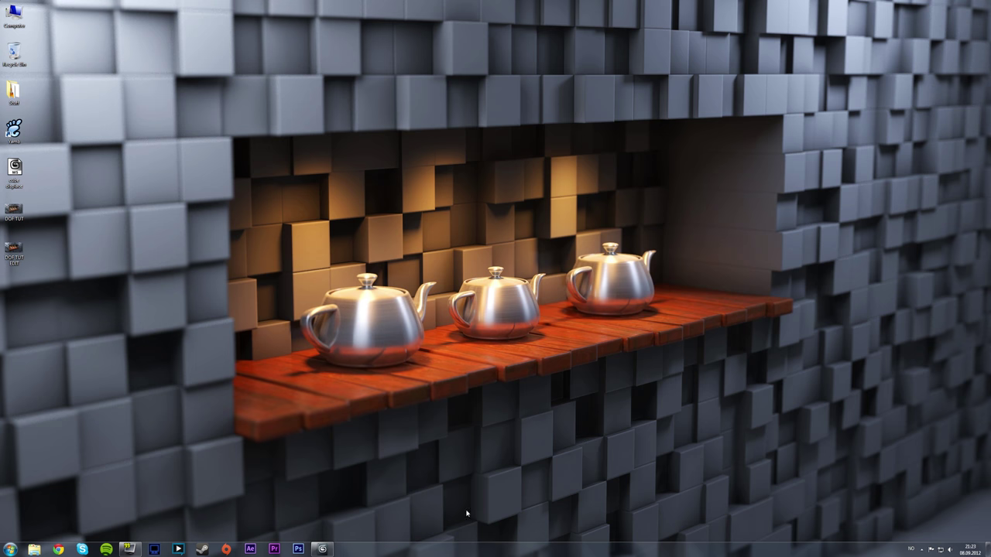
- Restore four viewports and select the camera to show its Depth of Field multi-pass settings
click(322, 549)
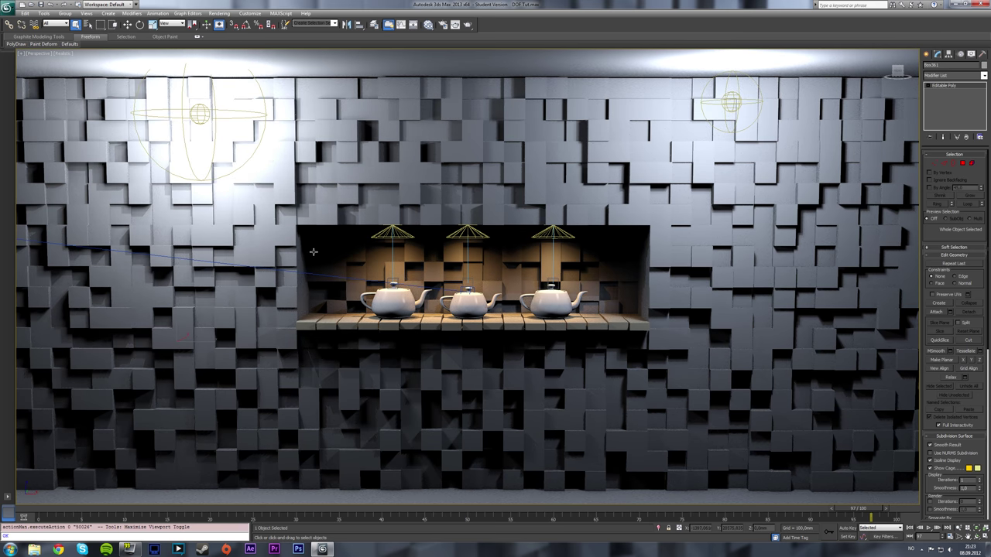
key(alt+w)
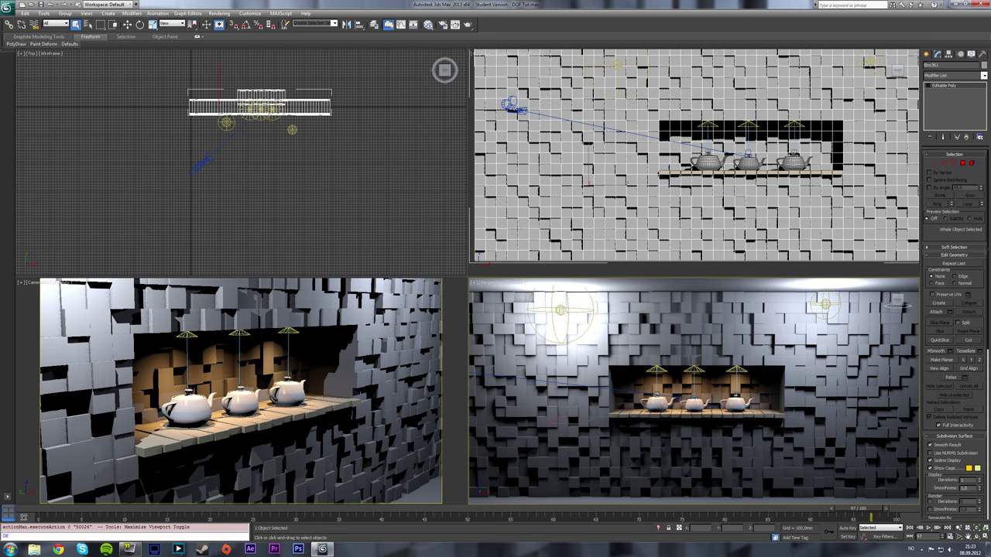
click(512, 107)
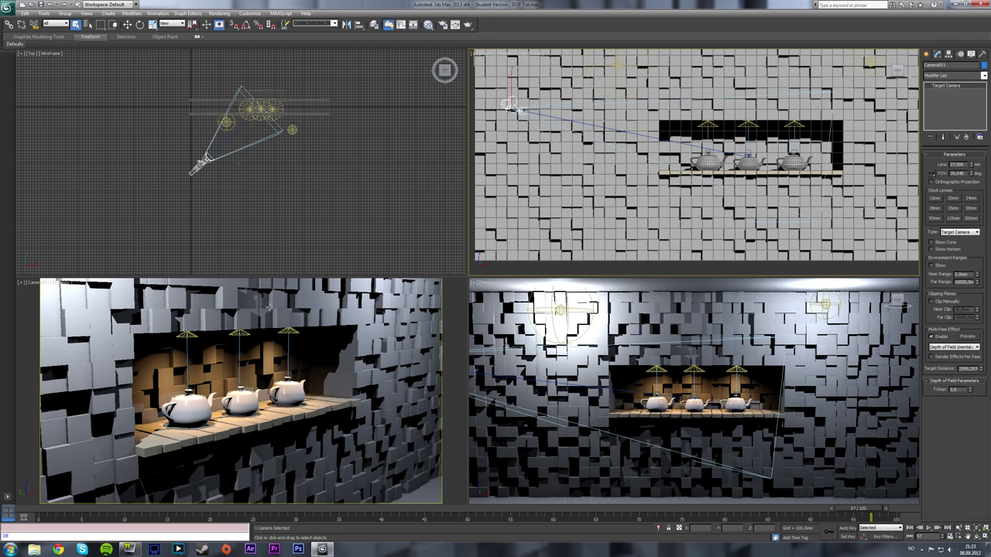
click(202, 167)
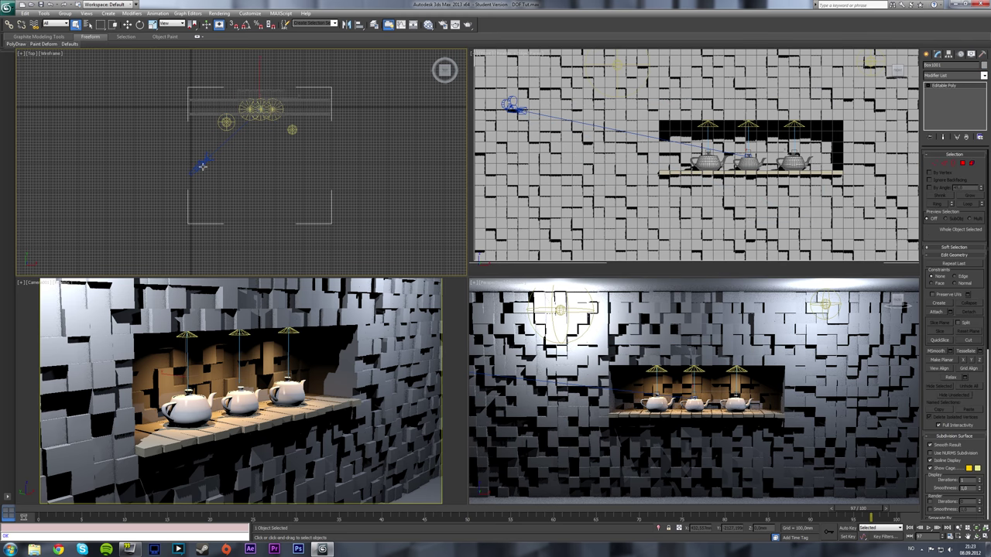
click(202, 167)
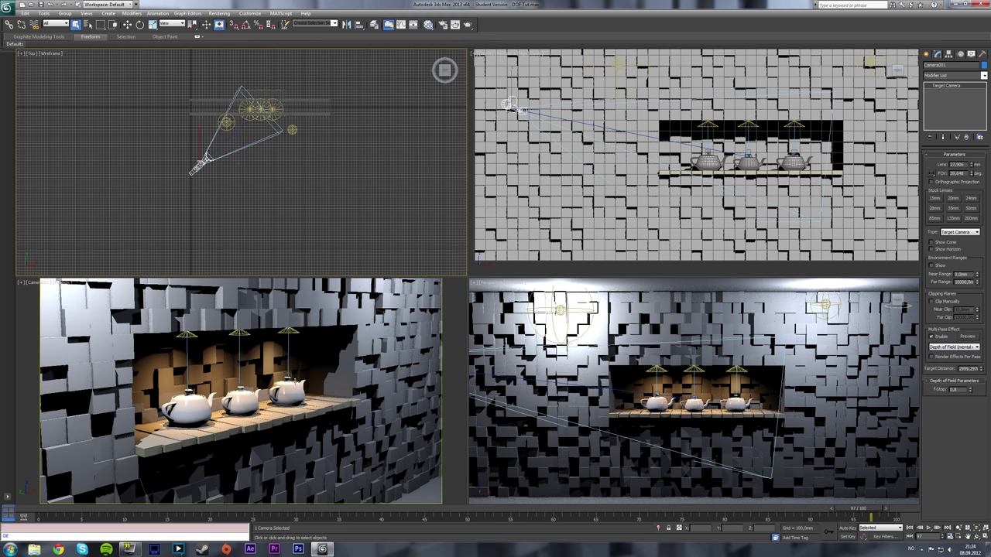
- Delete the existing target camera from the scene
key(alt+w)
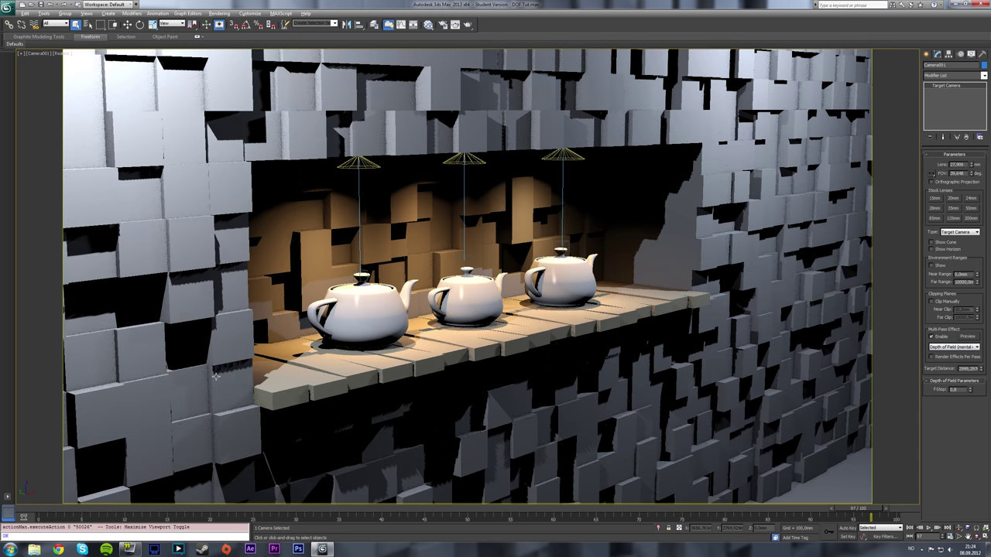
key(alt+w)
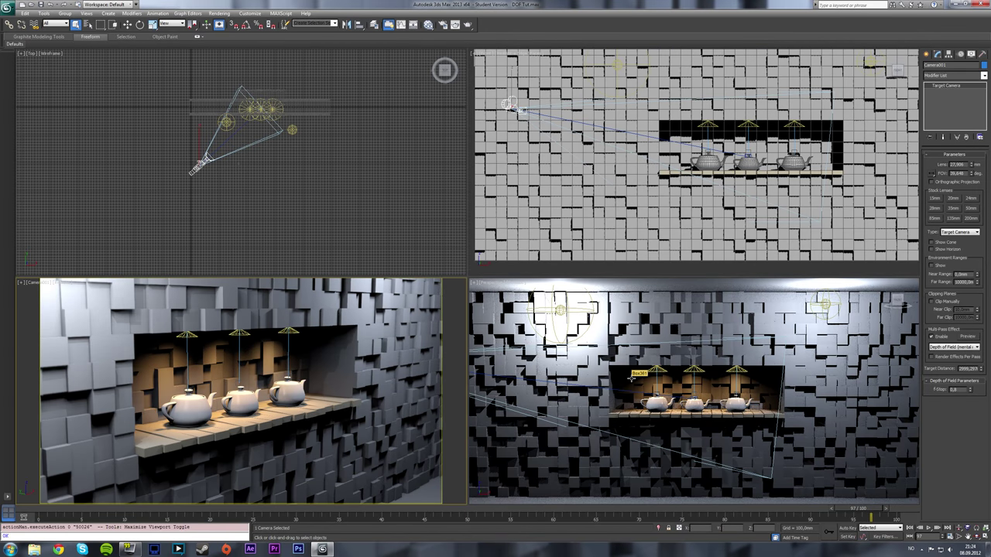
key(Delete)
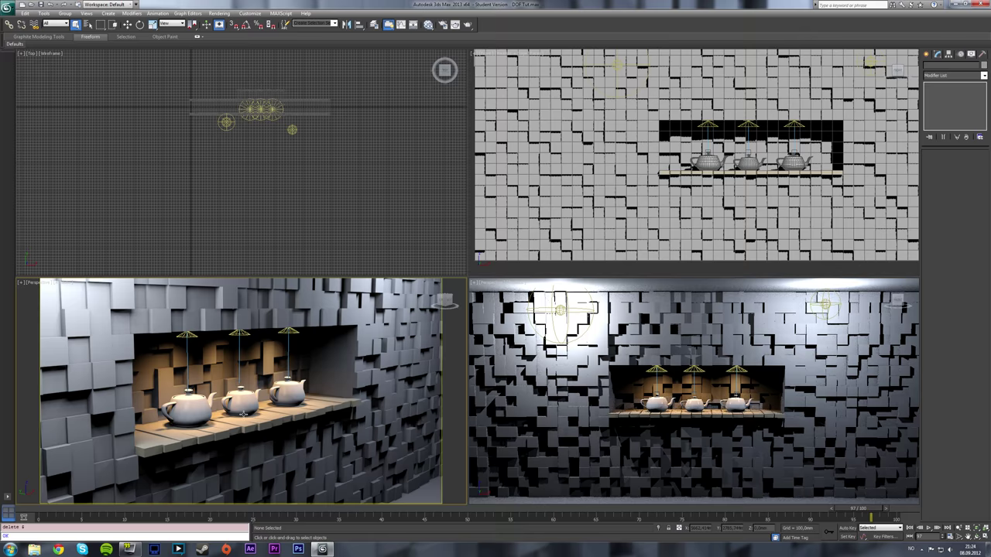
- Create a new camera from the maximized Perspective view, then return to four viewports
key(alt+w)
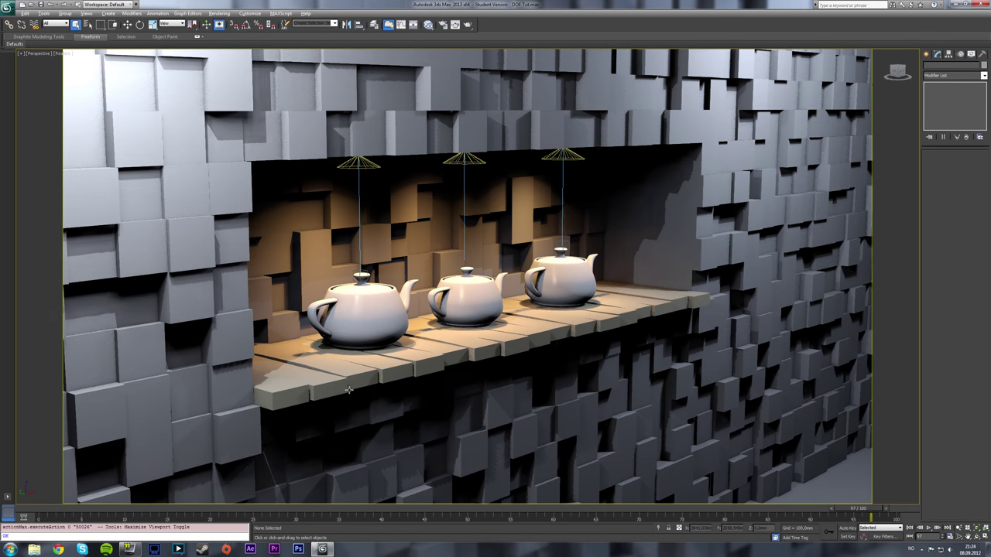
click(927, 54)
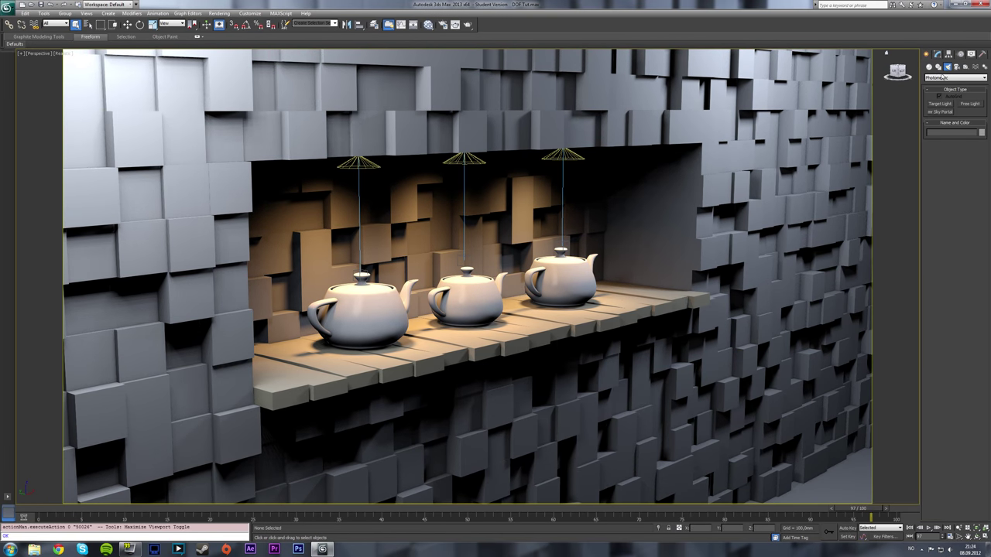
click(957, 68)
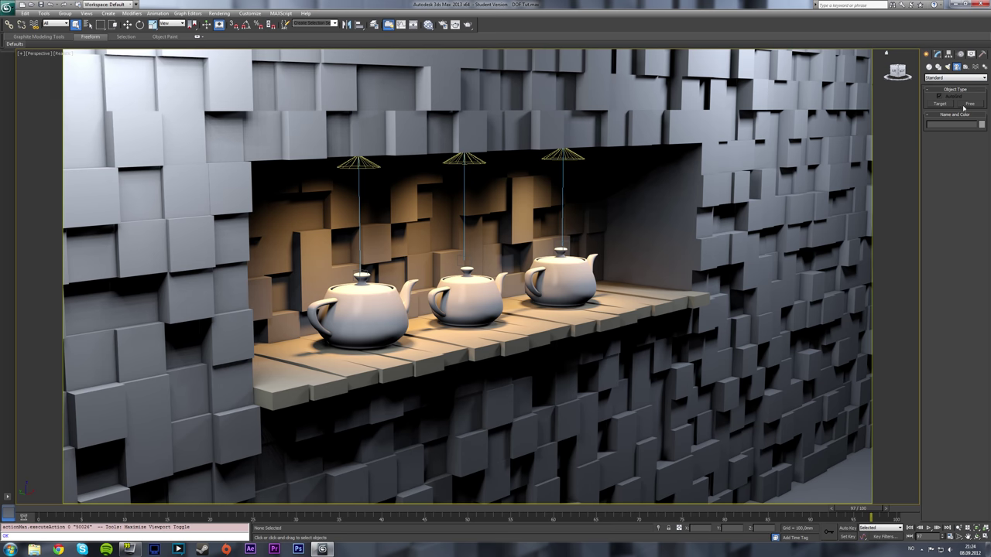
click(970, 103)
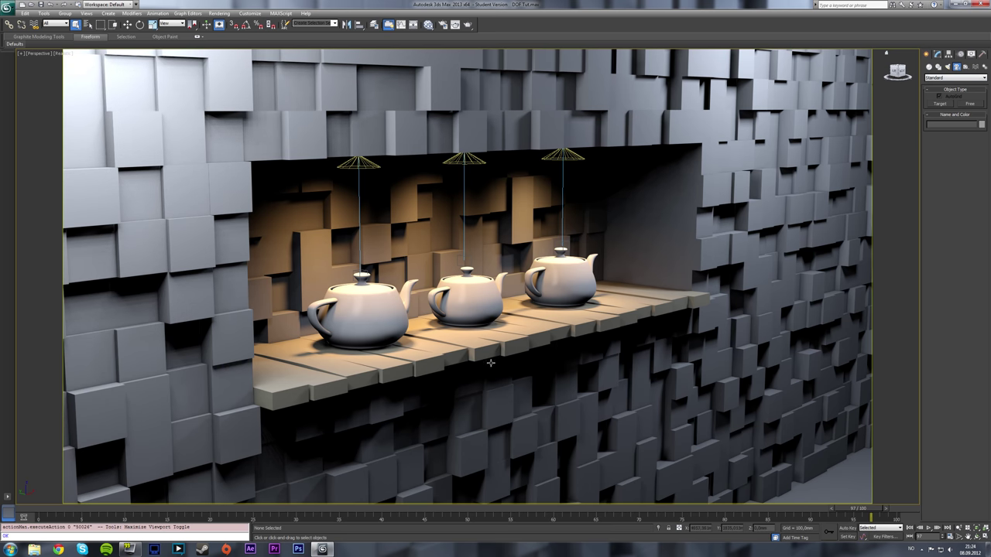
click(397, 260)
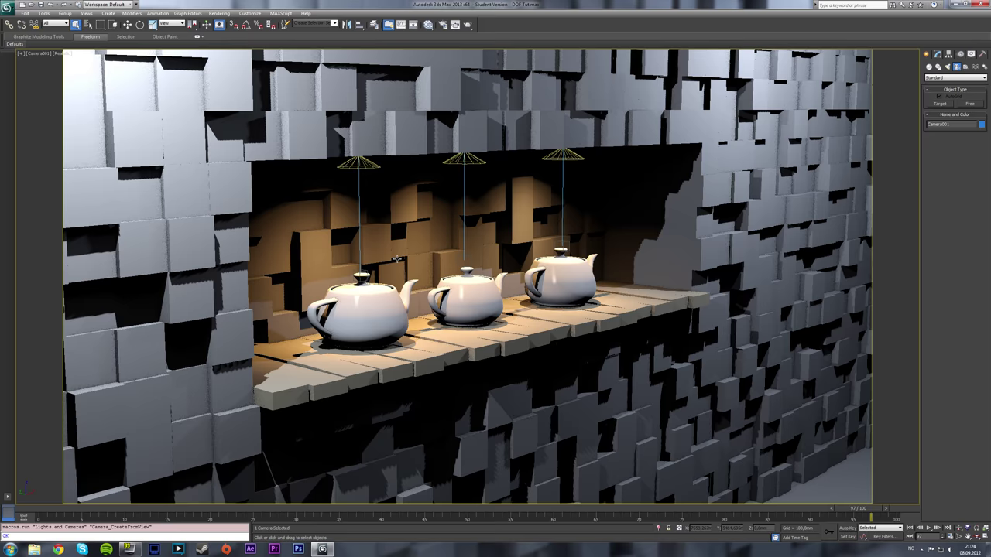
key(alt+w)
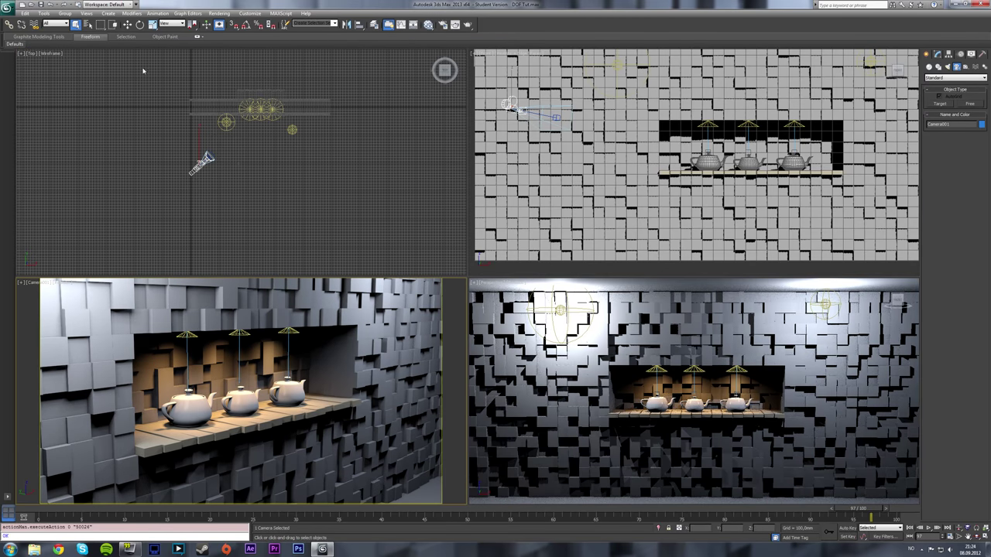
- Move Camera001.Target in the Top and Front views onto the middle teapot
key(w)
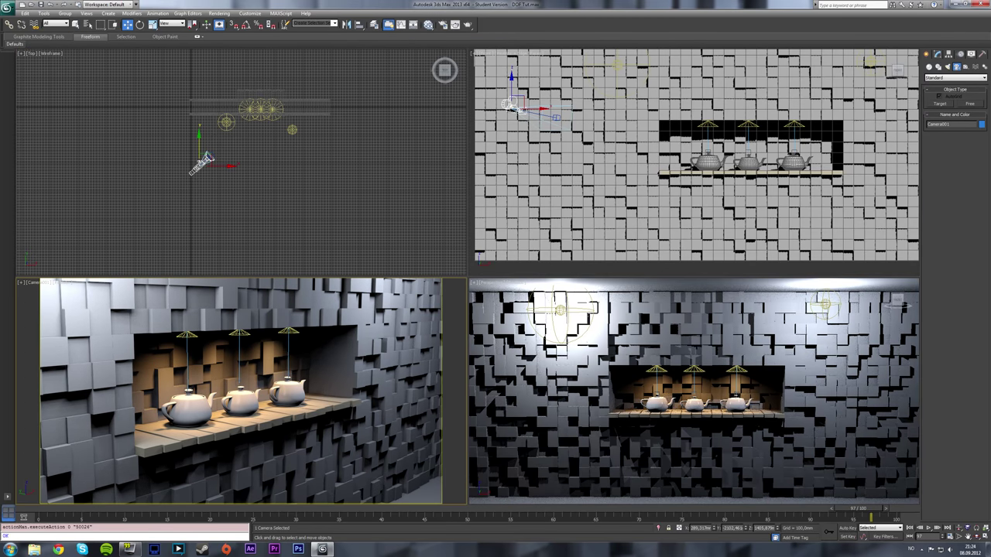
click(211, 158)
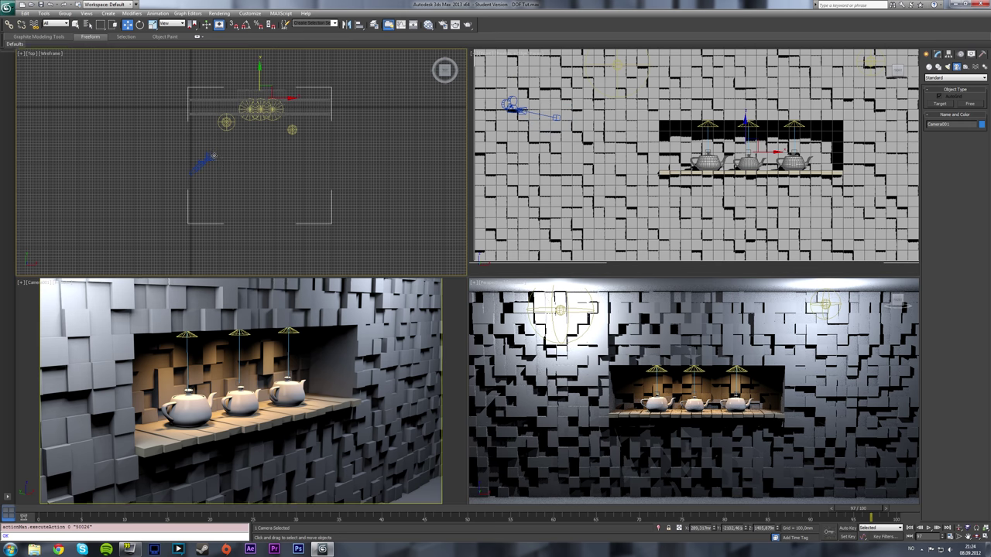
click(211, 157)
scroll(218, 163, up, 4)
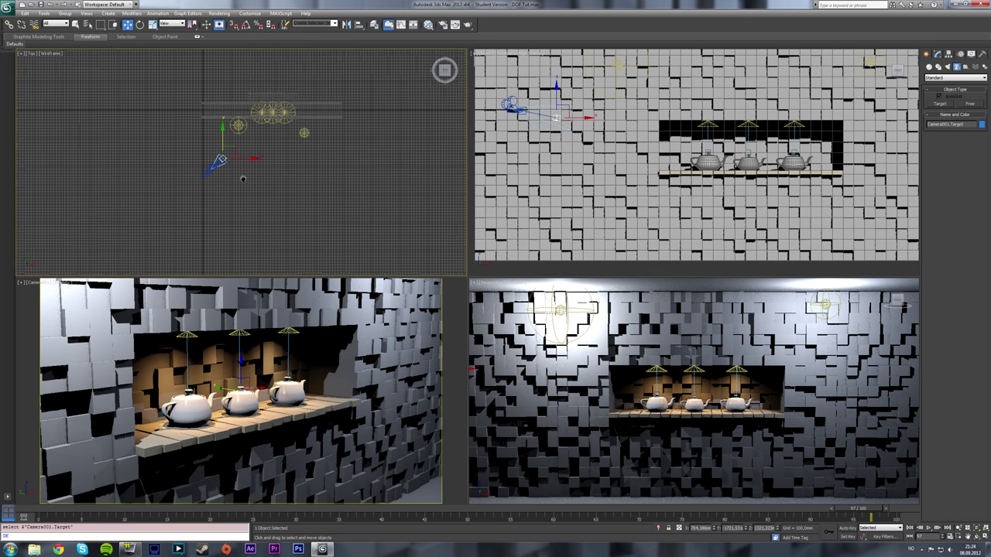
scroll(247, 181, up, 2)
middle_drag(259, 158, 201, 242)
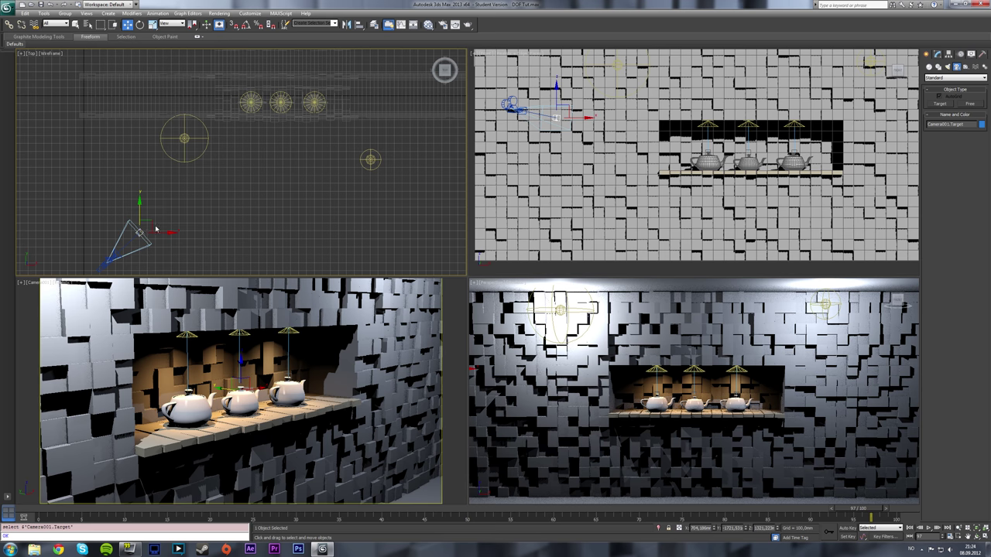
drag(143, 226, 292, 92)
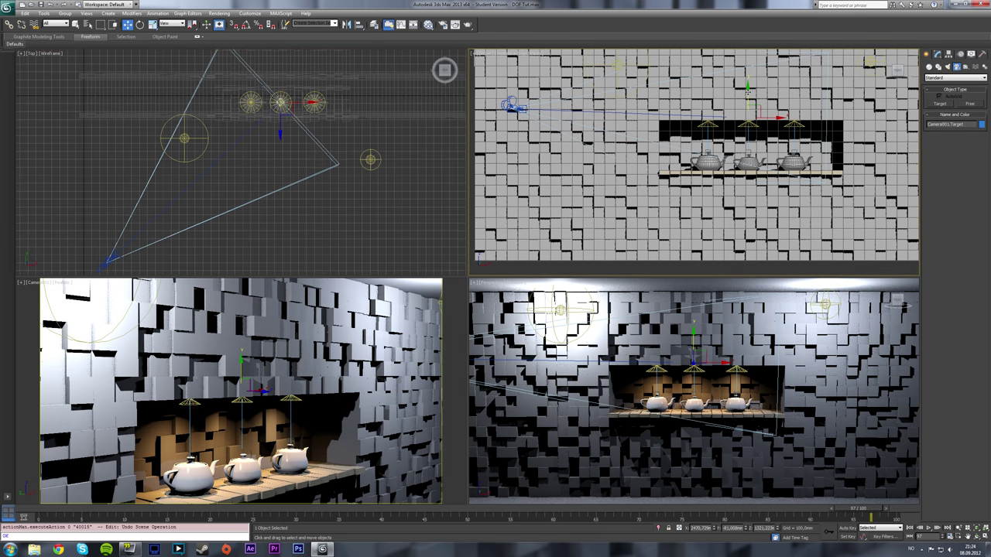
drag(747, 86, 752, 135)
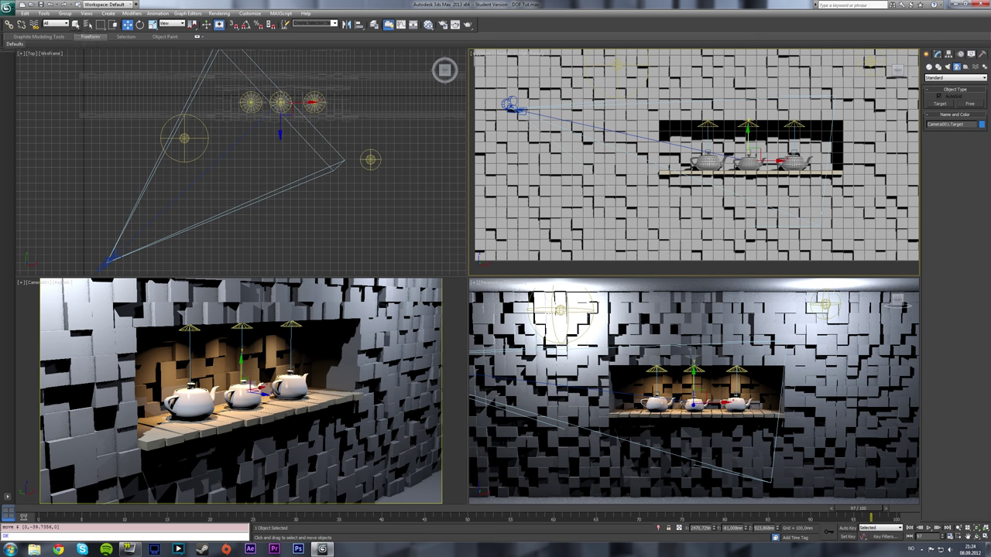
click(75, 24)
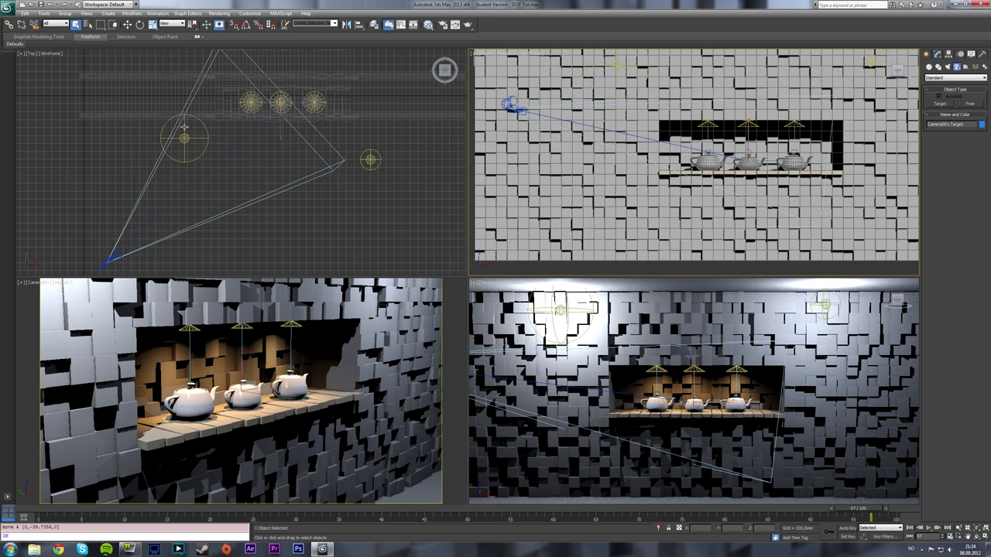
- Enable the camera's Multi-Pass Effect and choose Depth of Field (mental ray)
click(105, 262)
key(m)
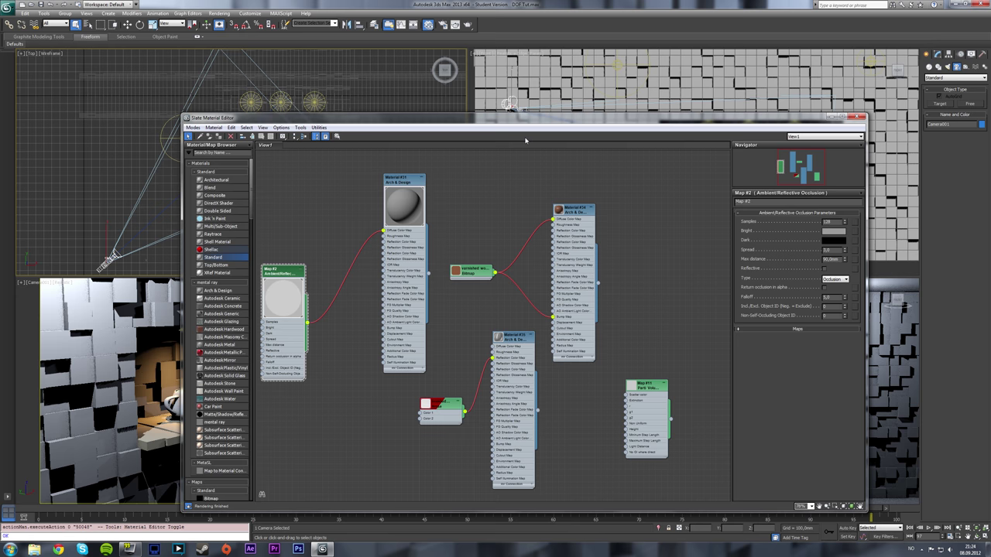
click(856, 116)
click(938, 54)
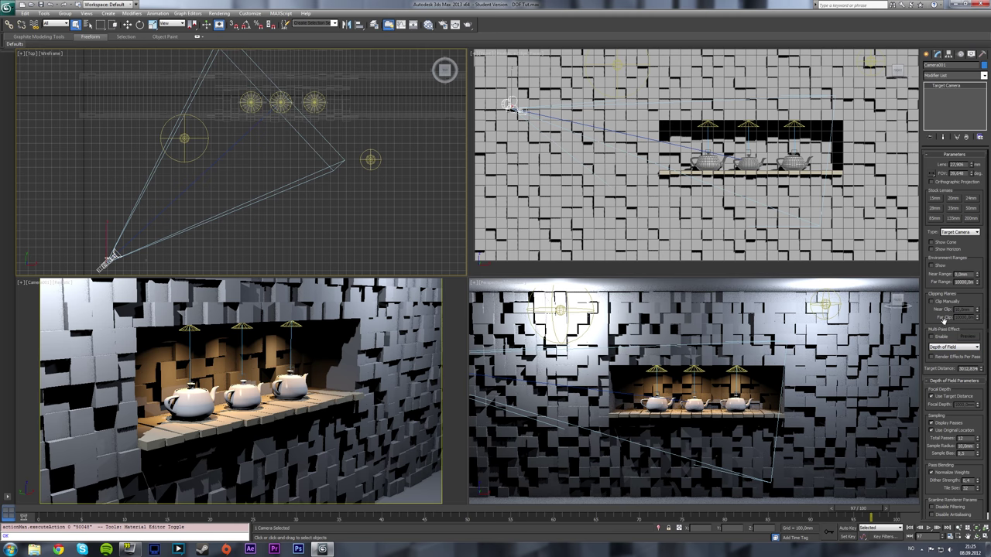
click(932, 336)
click(960, 347)
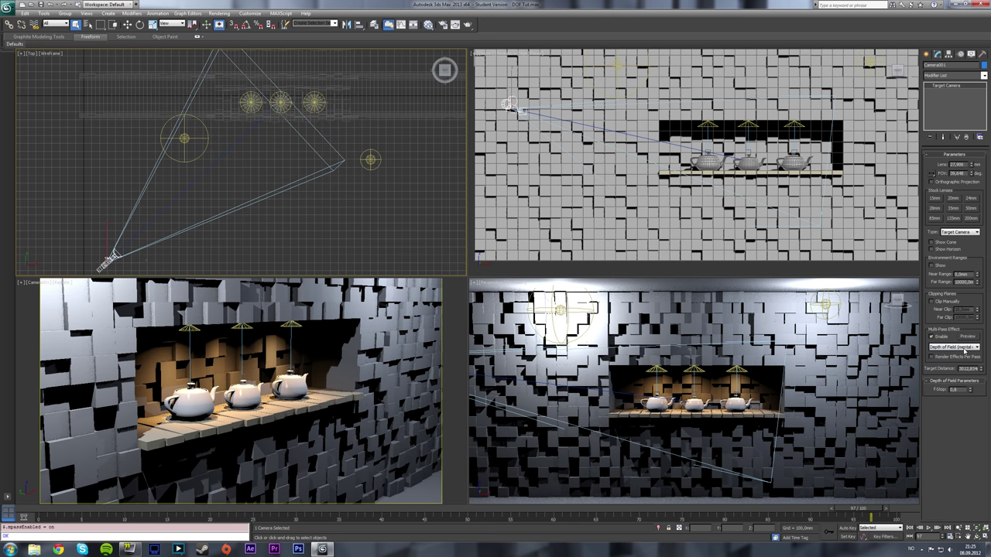
click(960, 359)
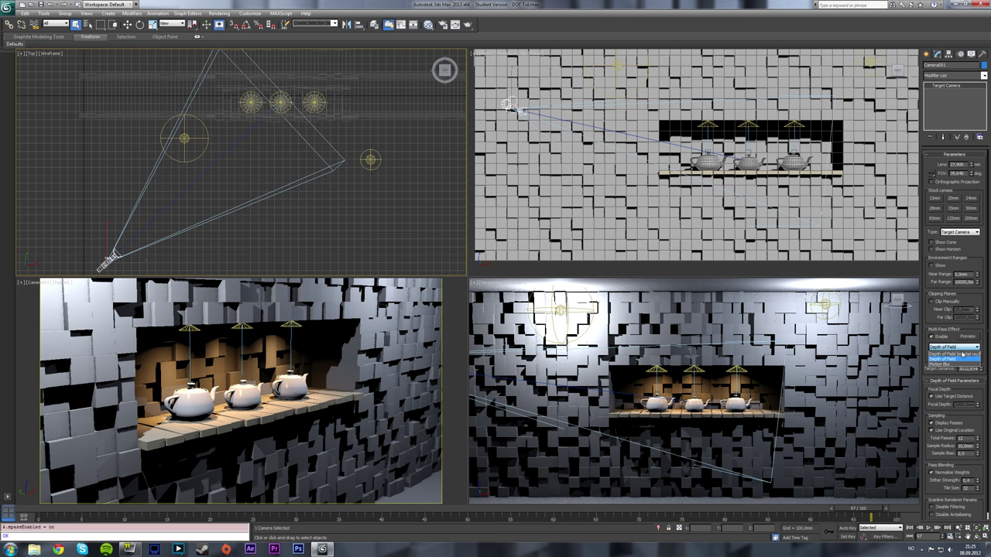
click(962, 352)
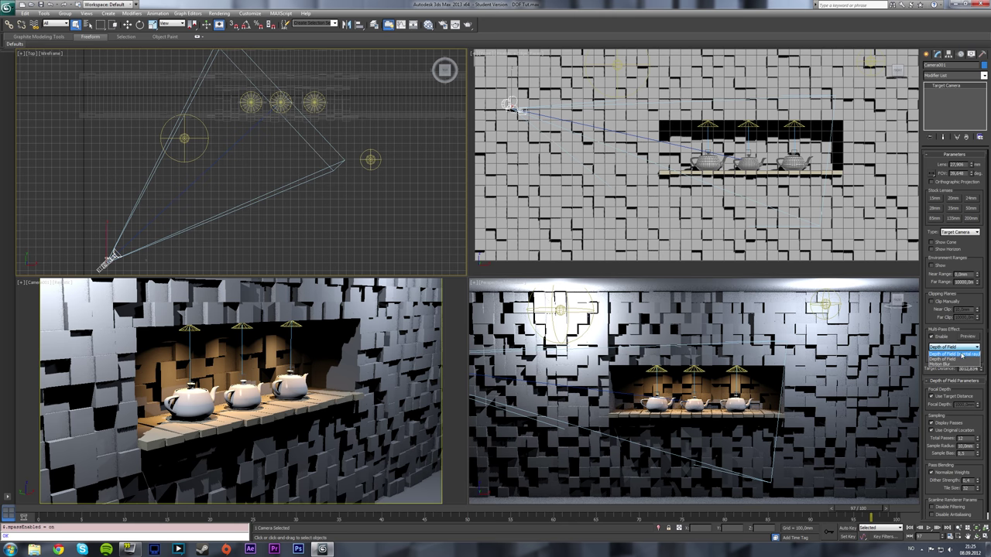
- Keep Depth of Field (mental ray) and maximize the camera viewport
click(961, 360)
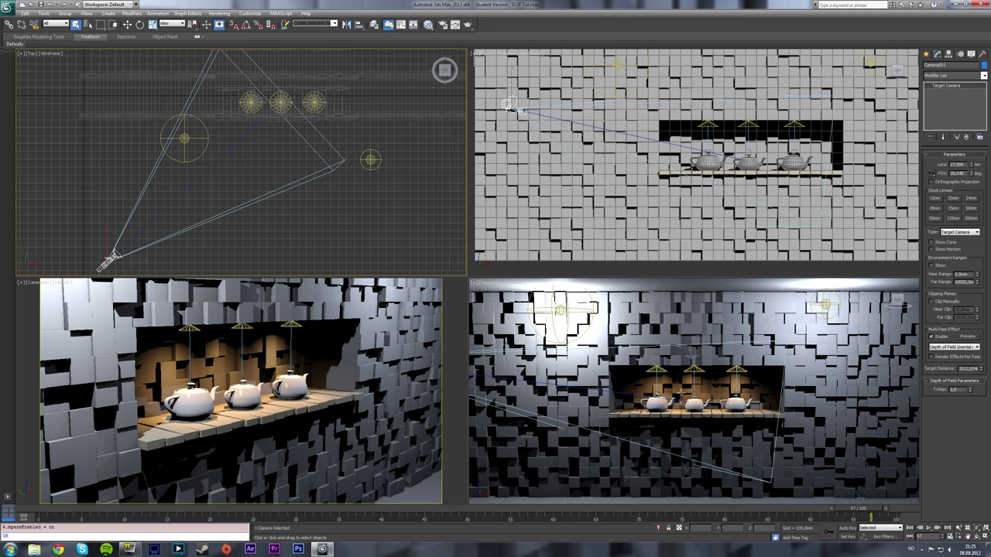
middle_click(335, 410)
key(alt+w)
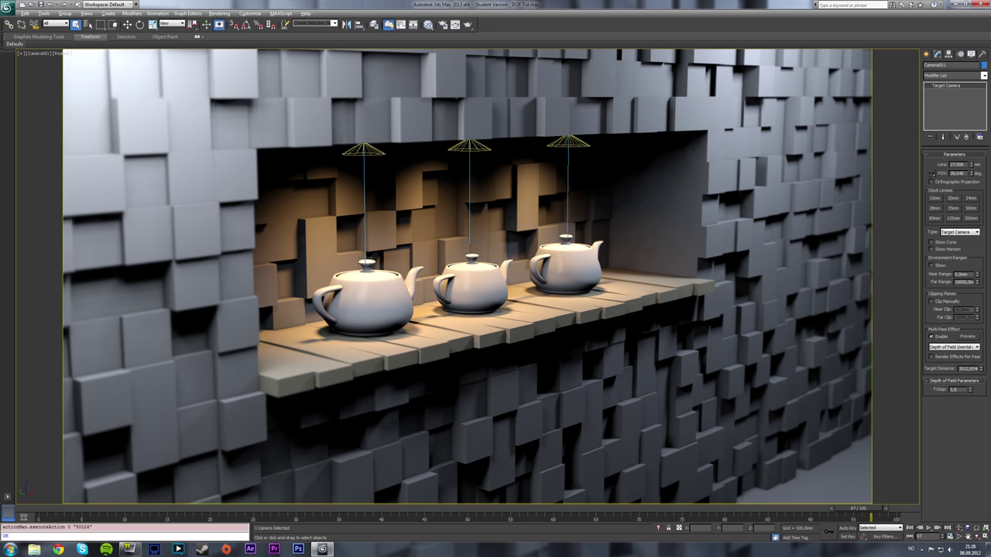
- Set the mental ray depth-of-field F-Stop to 0,8
key(Return)
click(973, 392)
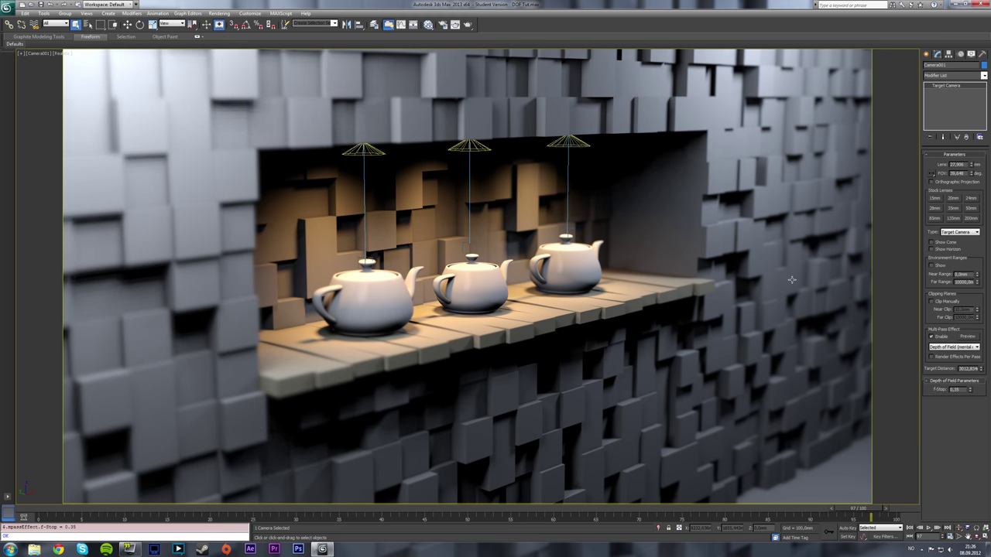
double_click(960, 388)
text(0,8)
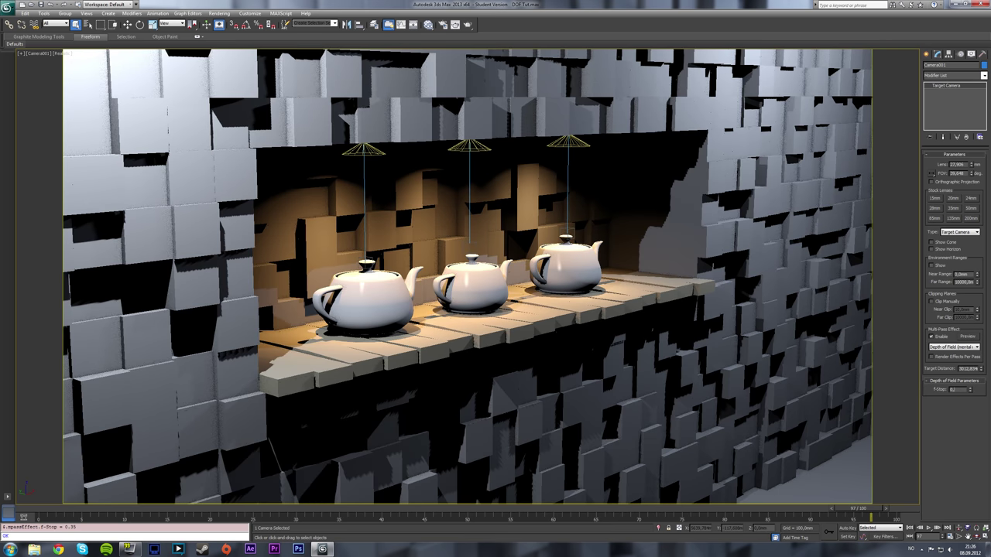
key(Return)
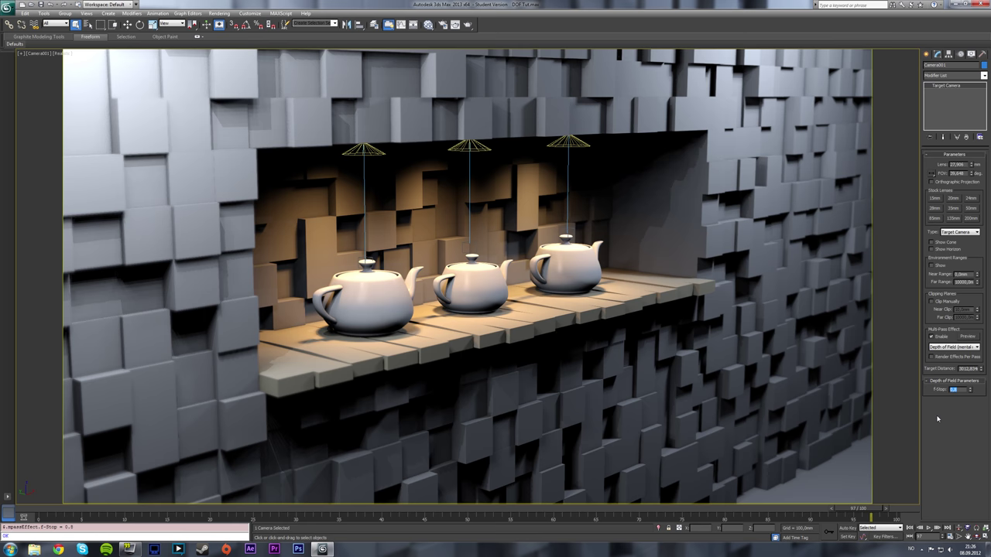
click(955, 4)
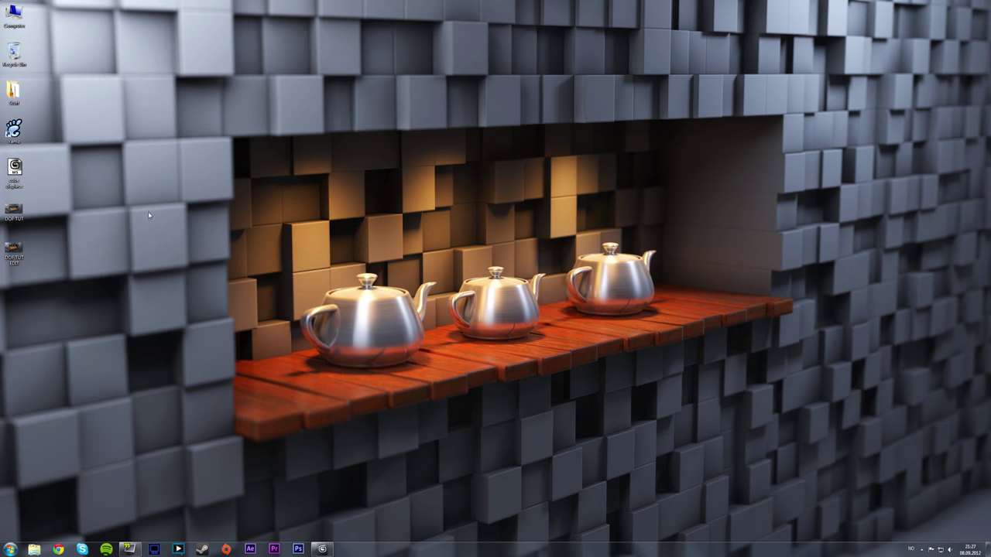
click(322, 549)
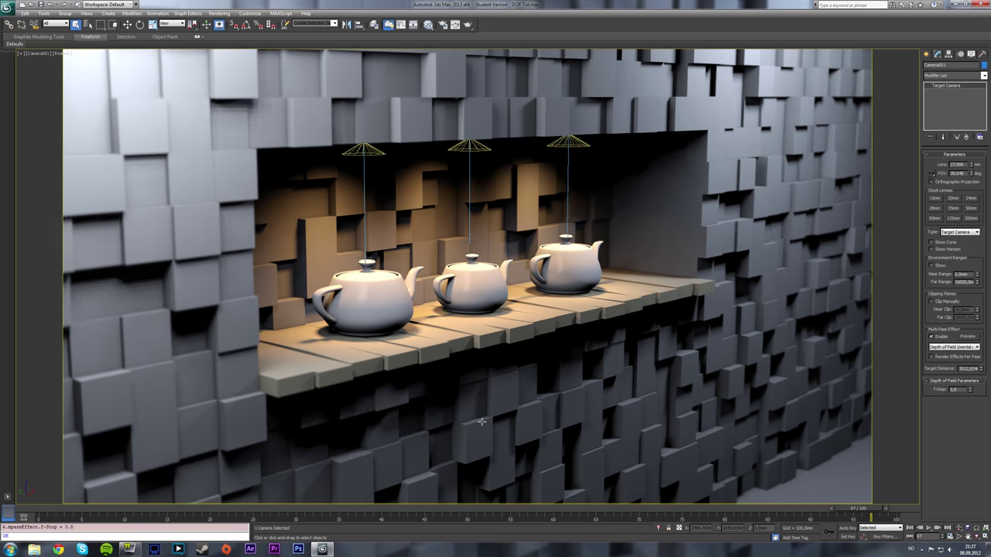
- Open mental ray Render Setup, try Samples per Pixel Minimum 4, then reset it to 1
key(F10)
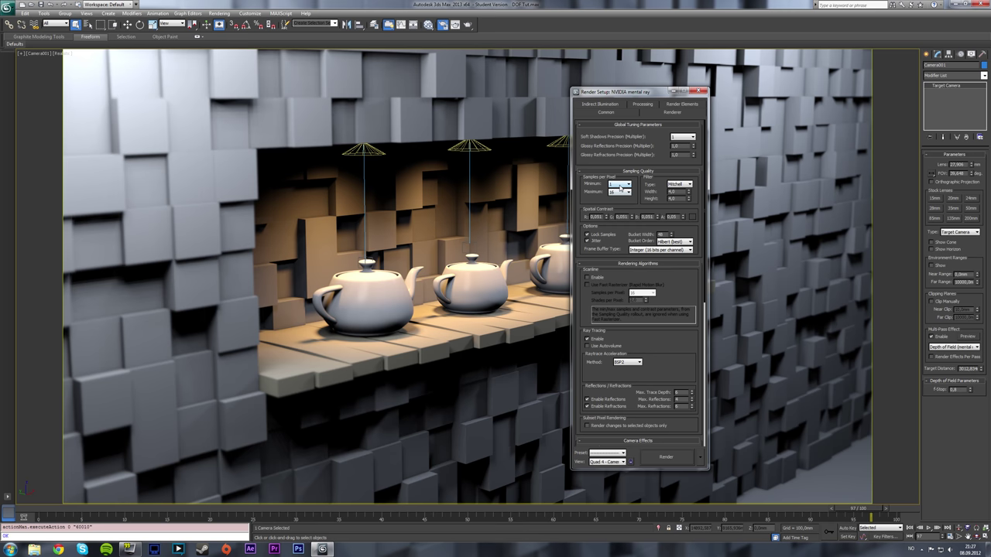
click(697, 92)
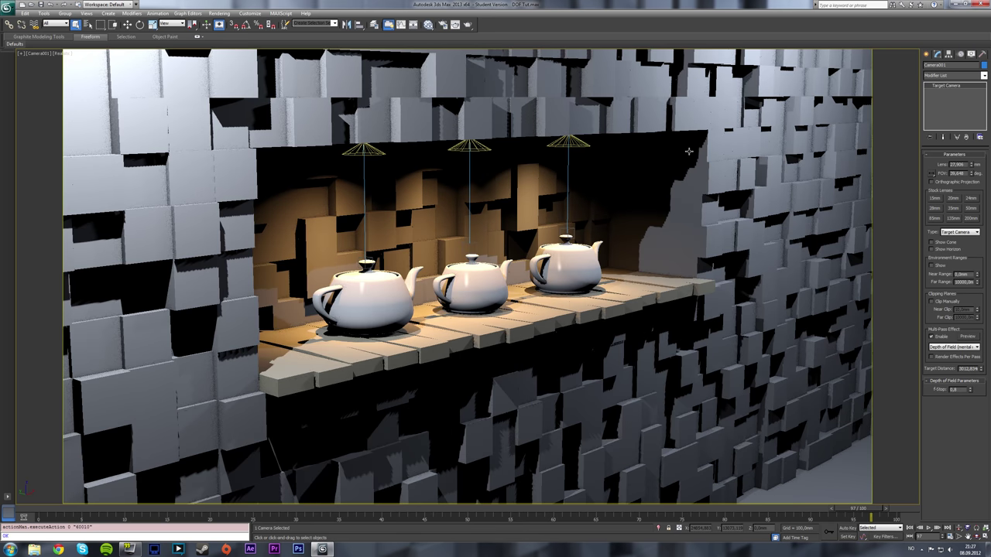
key(F10)
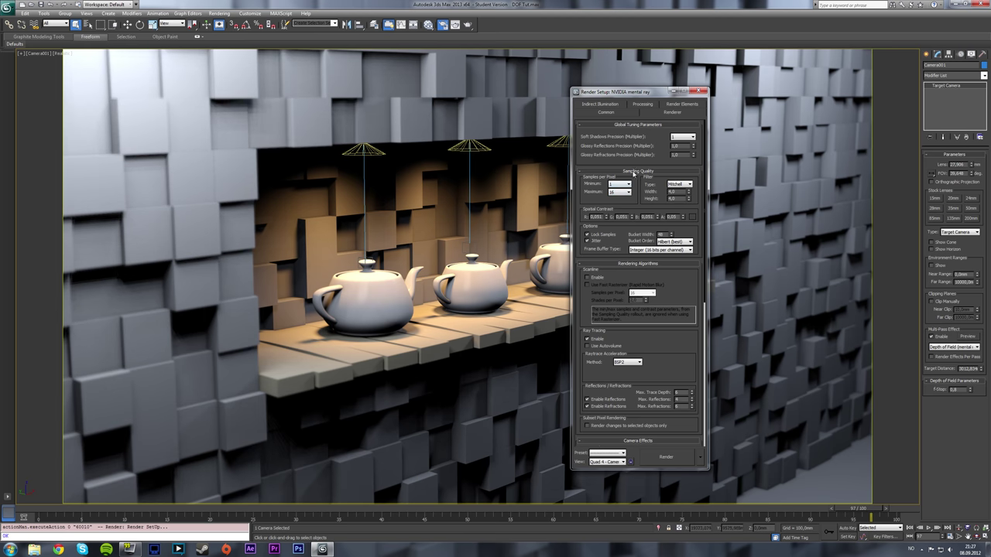
click(623, 185)
click(622, 186)
click(617, 211)
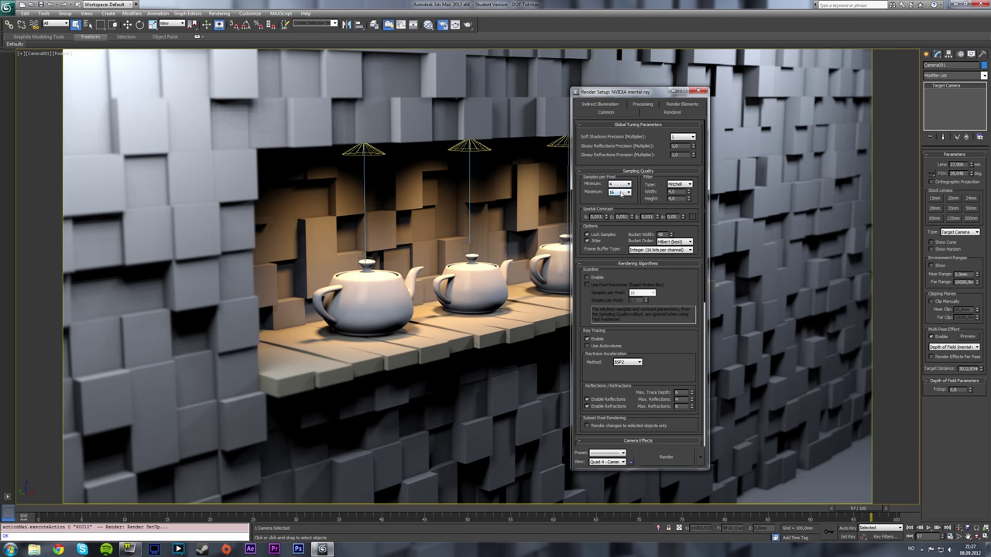
click(627, 187)
click(616, 195)
click(673, 91)
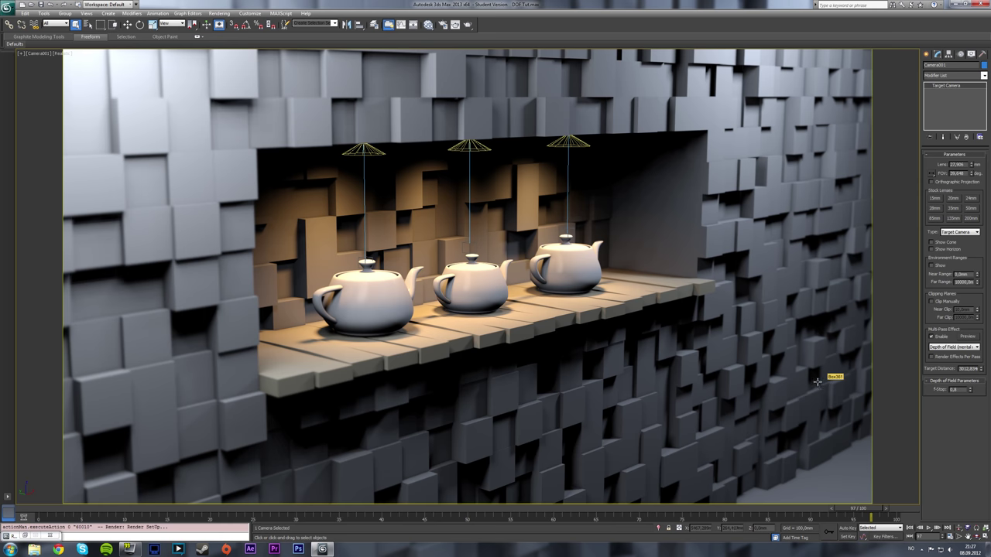
click(955, 5)
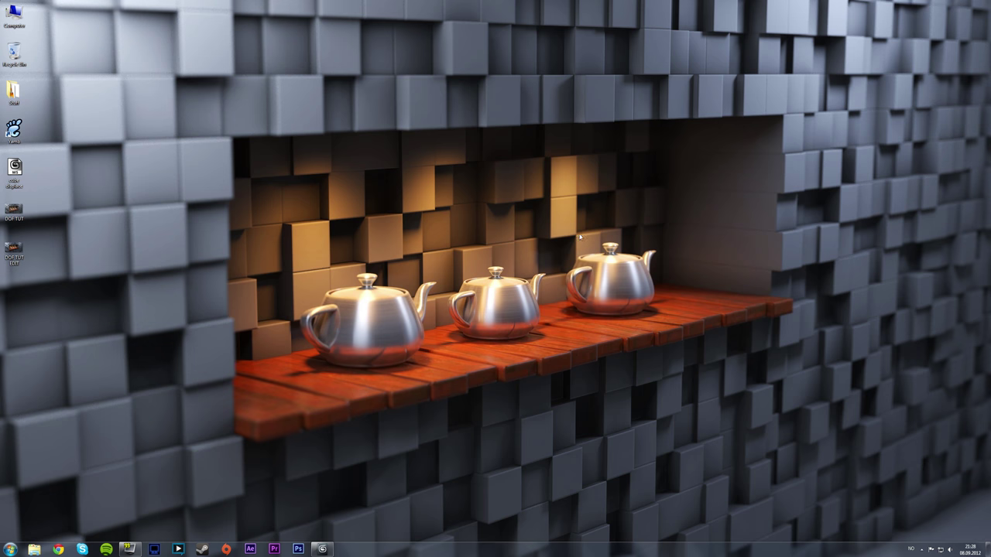
click(322, 548)
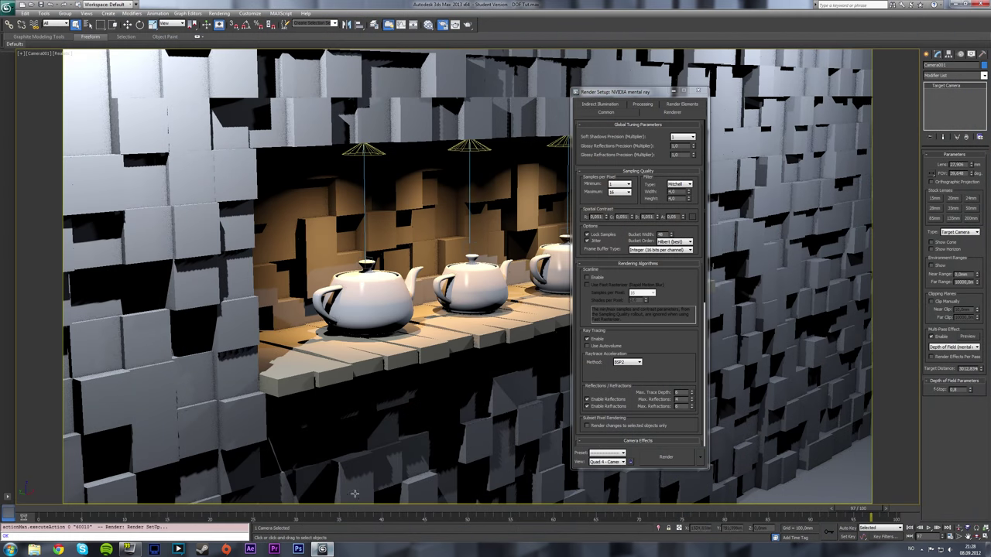
- Minimize Render Setup, restore four viewports with Top active, keeping Depth of Field (mental ray)
click(674, 92)
key(alt+w)
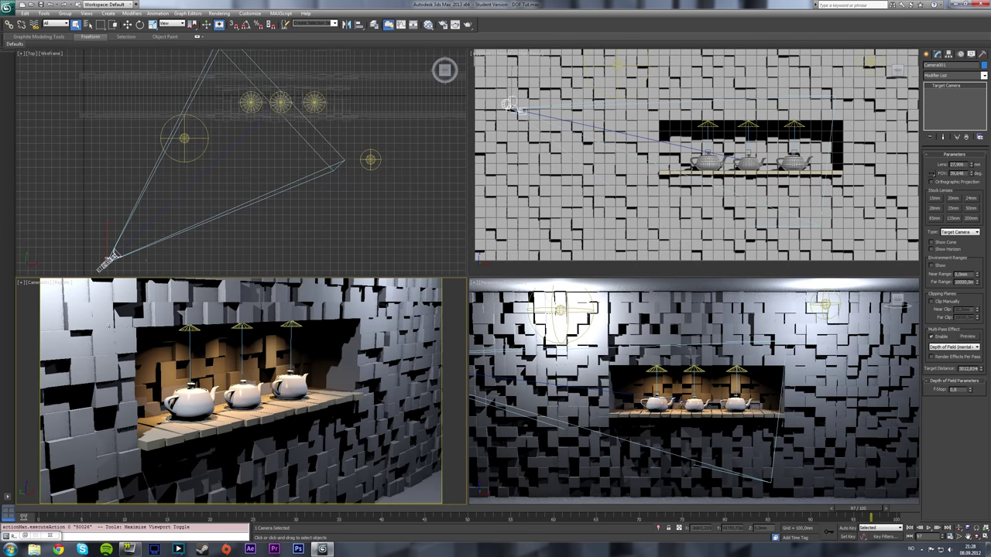
click(116, 267)
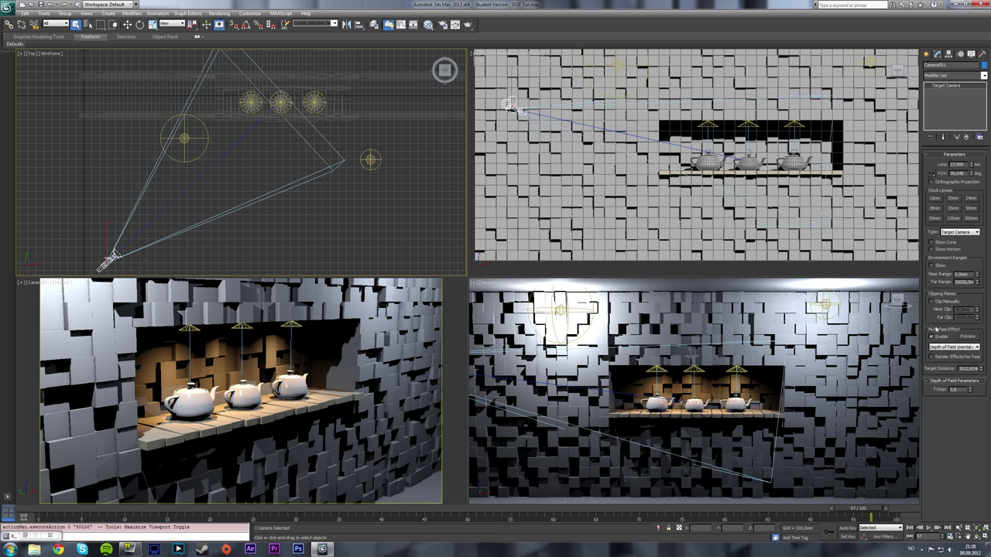
click(938, 347)
click(964, 354)
- Render the camera view and move the Rendered Frame Window toward the screen centre
click(455, 24)
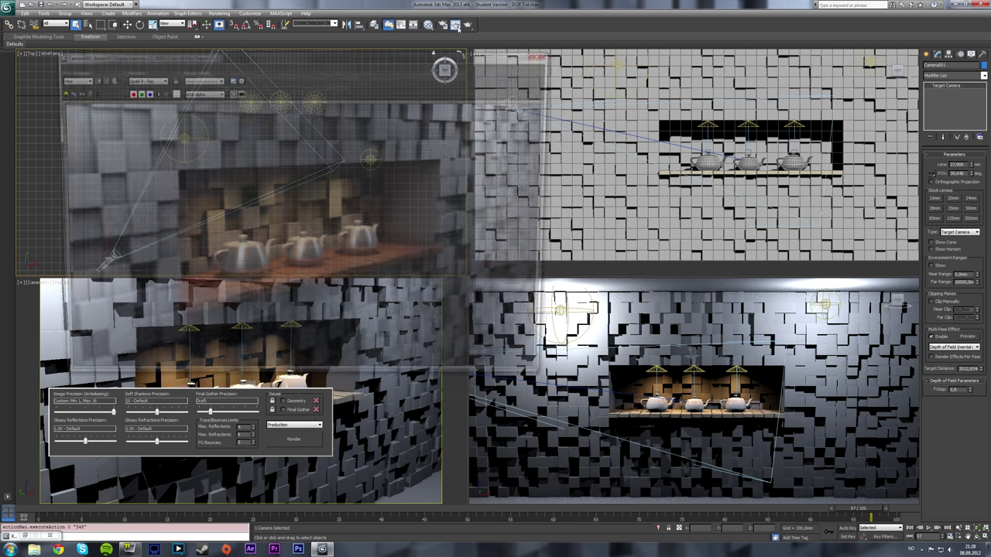
drag(346, 58, 529, 82)
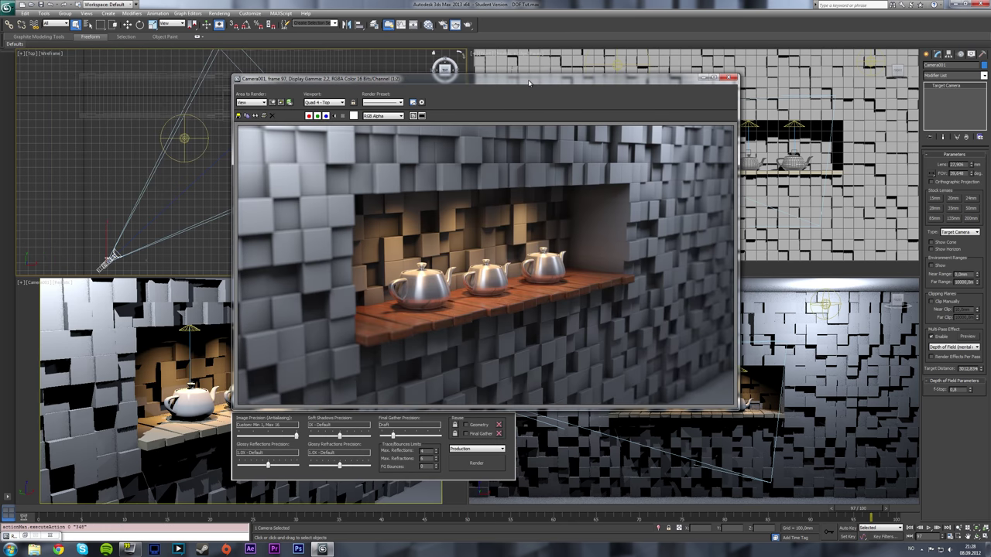